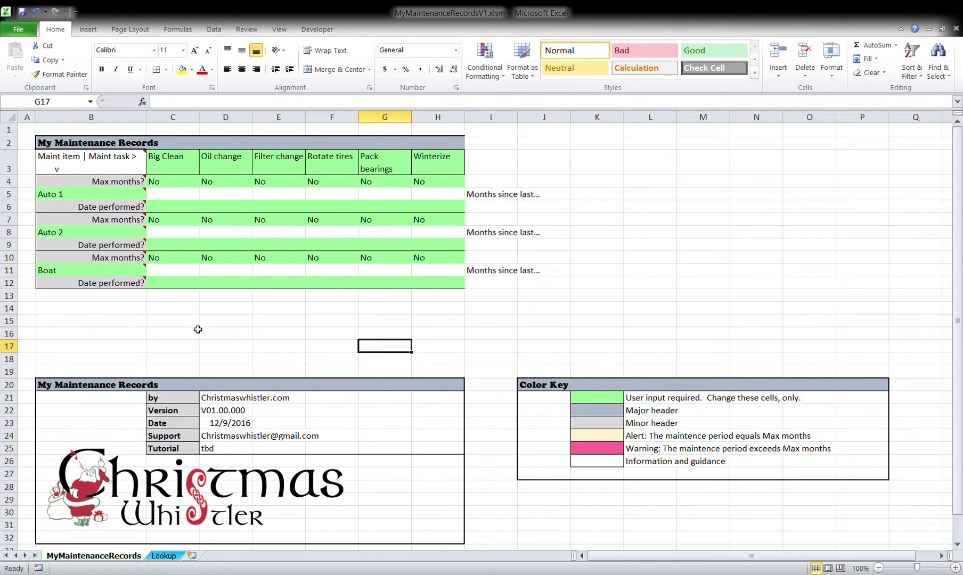
# Step: Examine the item comments and the Lookup sheet's version details and maintenance lookup data, returning to the MyMaintenanceRecords sheet
pyautogui.moveTo(104, 194)
pyautogui.moveTo(65, 202)
pyautogui.click(164, 555)
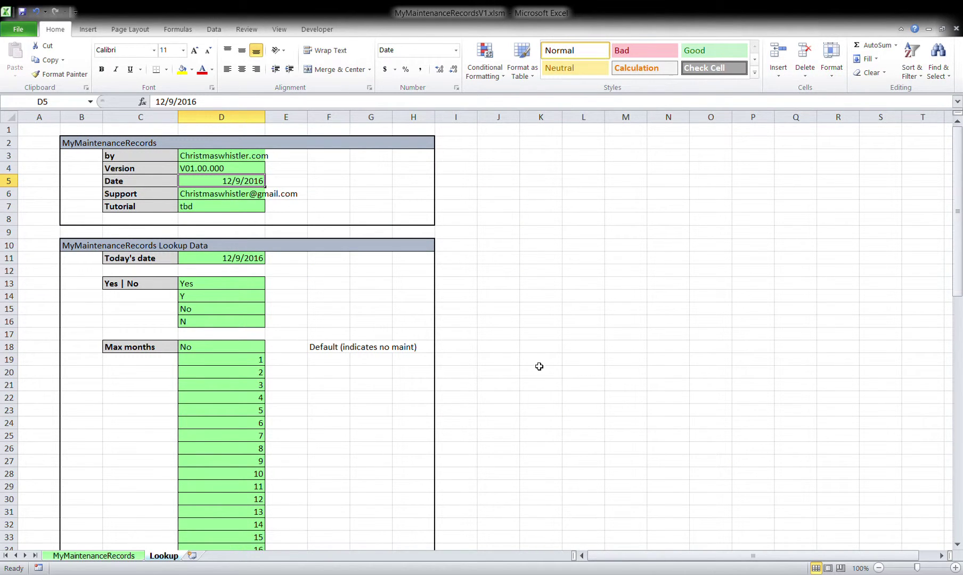
pyautogui.scroll(-1, 541, 365)
pyautogui.scroll(1, 541, 365)
pyautogui.click(97, 557)
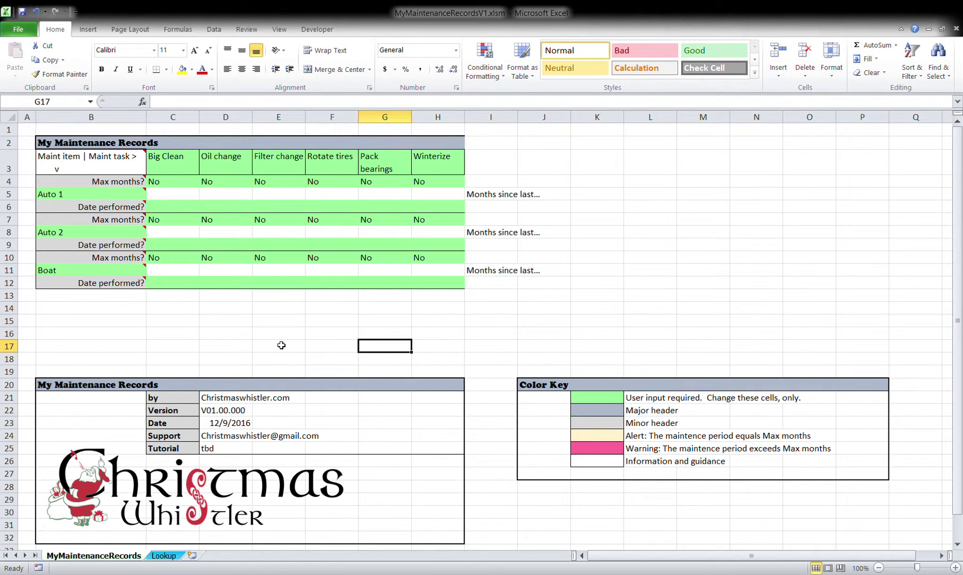
# Step: Save the workbook under the name GingerMaintenanceRecordsV1.xlsm
pyautogui.click(27, 29)
pyautogui.press('Escape')
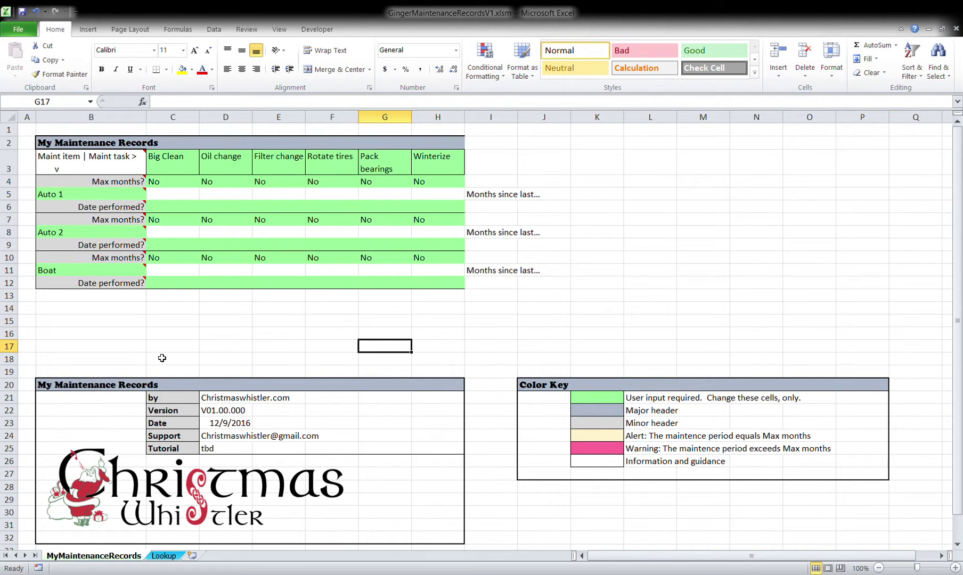
# Step: Enter 5/15/2016 as the date performed for the Boat's oil change
pyautogui.moveTo(86, 274)
pyautogui.click(235, 282)
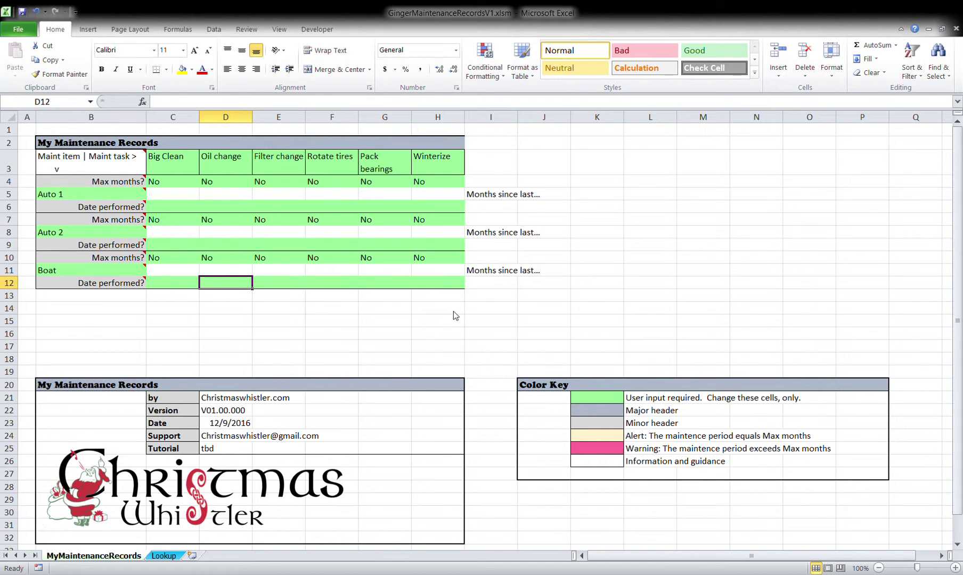
pyautogui.write('5/15/2016')
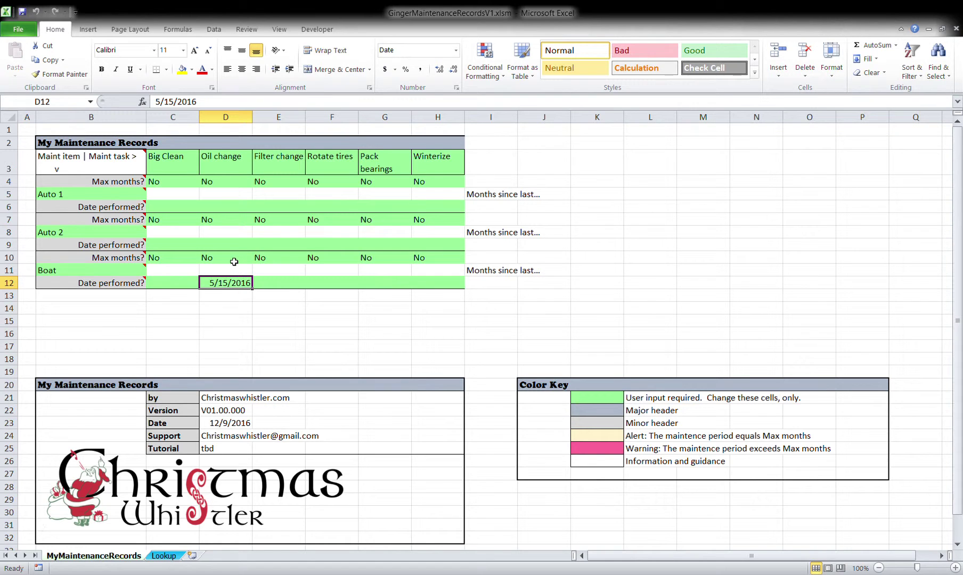
# Step: Try 6 and 3 as the max months for the Boat's oil change
pyautogui.click(235, 261)
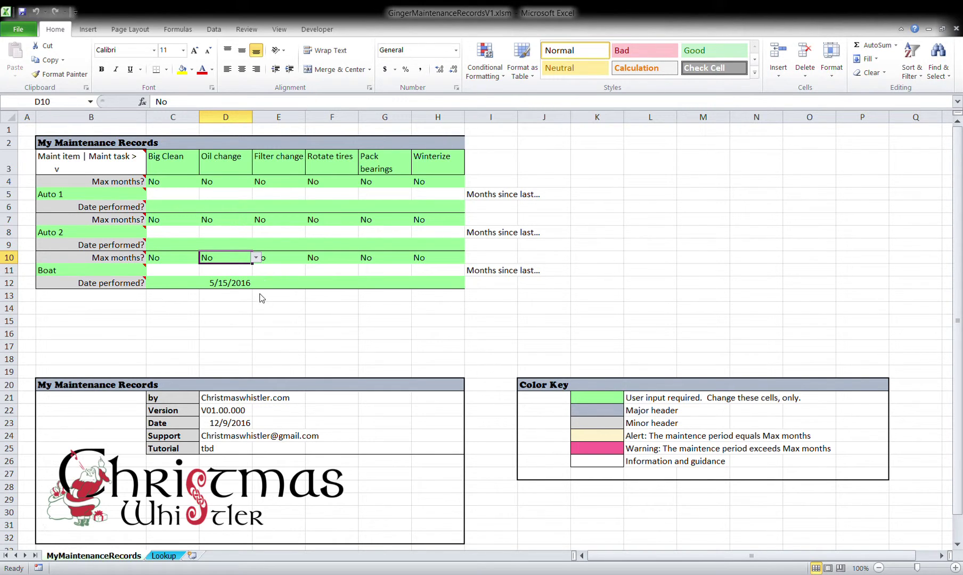
pyautogui.click(224, 282)
pyautogui.click(228, 270)
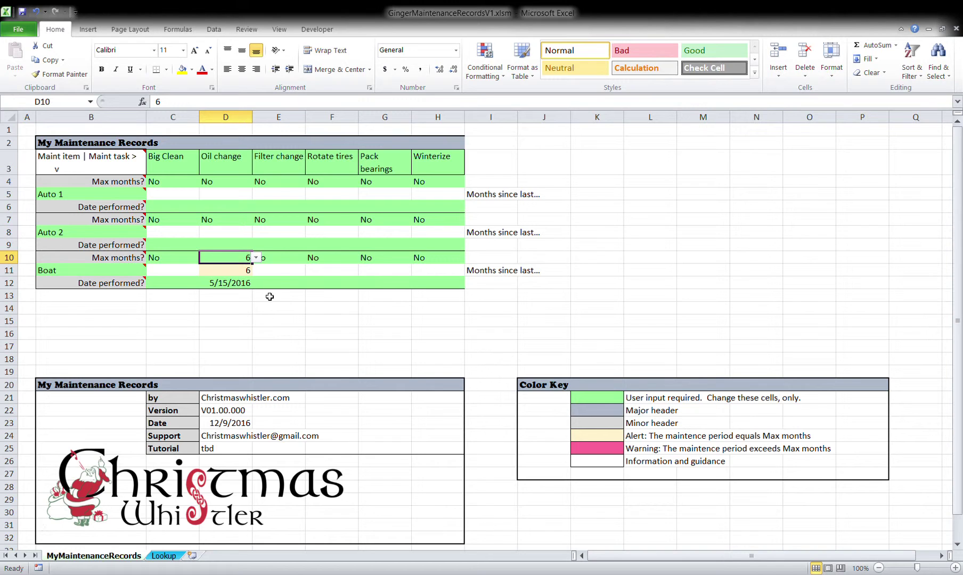
pyautogui.click(233, 270)
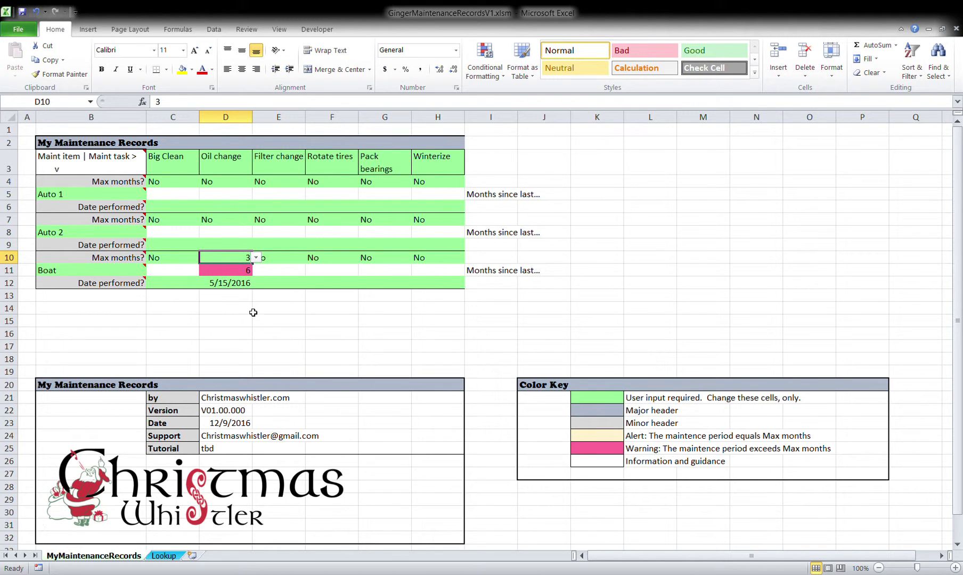
# Step: Set the Boat's oil change max months to 12 and rename the item Boat/Trailer
pyautogui.click(257, 259)
pyautogui.click(226, 283)
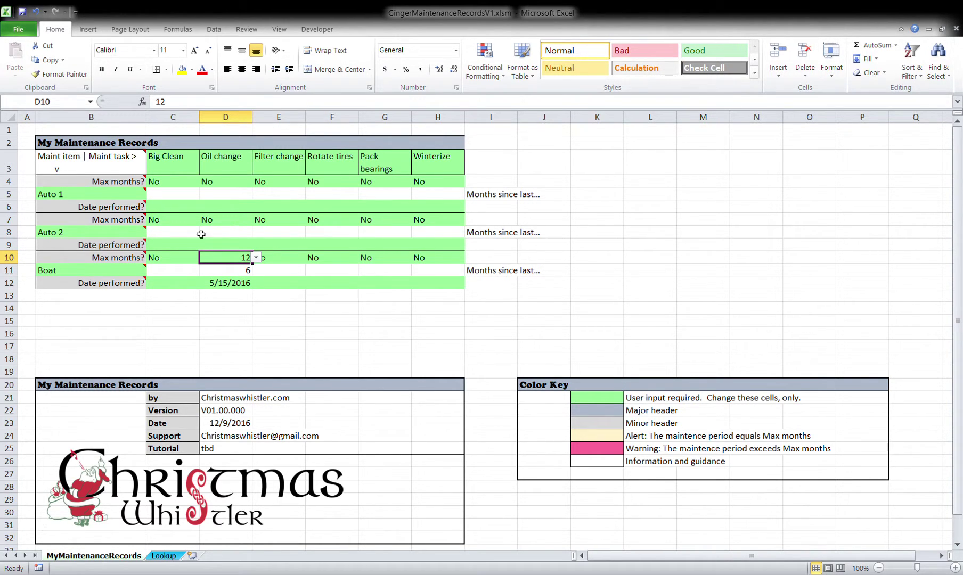
pyautogui.click(81, 273)
pyautogui.doubleClick(81, 273)
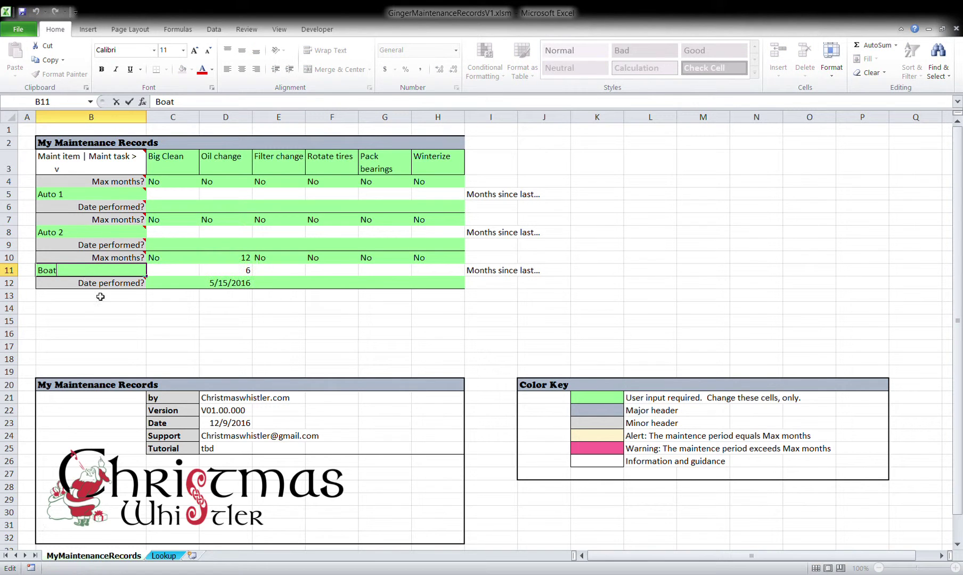
pyautogui.write('/Trailer')
pyautogui.press('Return')
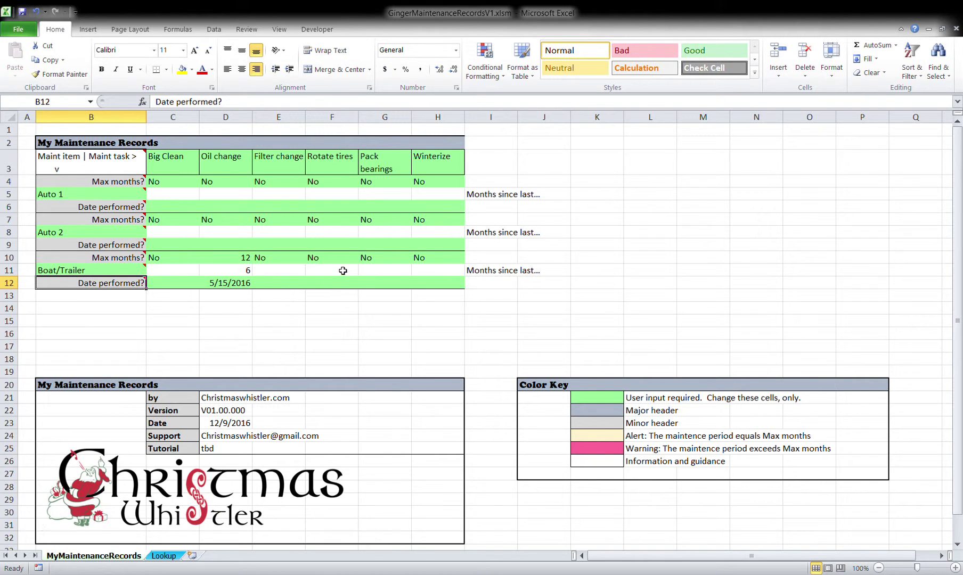
# Step: Record Boat/Trailer tire rotation as performed on 9/15/2016 and set its max months to 12
pyautogui.click(343, 288)
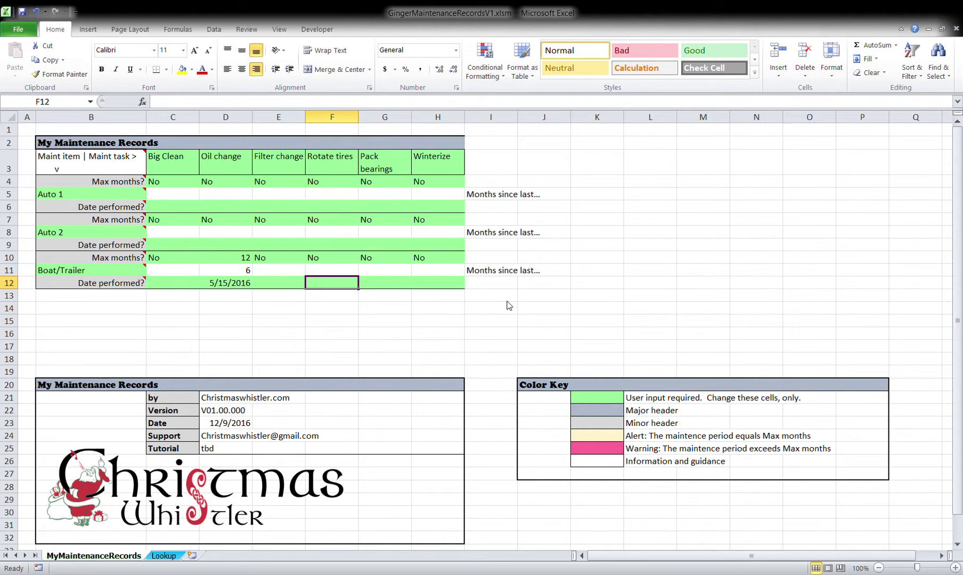
pyautogui.write('9/15/2016')
pyautogui.click(347, 259)
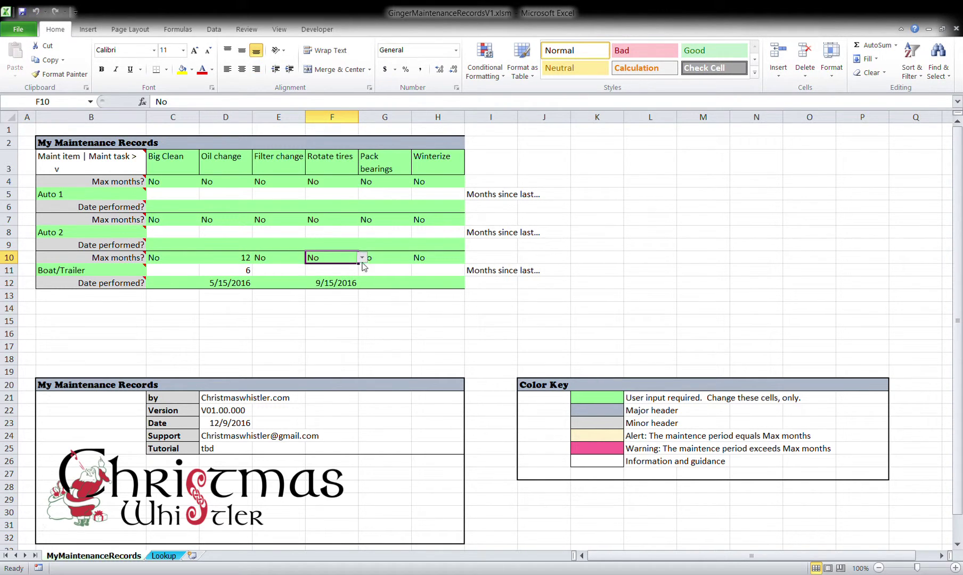
pyautogui.click(330, 303)
# Step: Record Boat/Trailer bearing packing as performed on 4/15/2016 and set its max months to 12
pyautogui.click(401, 288)
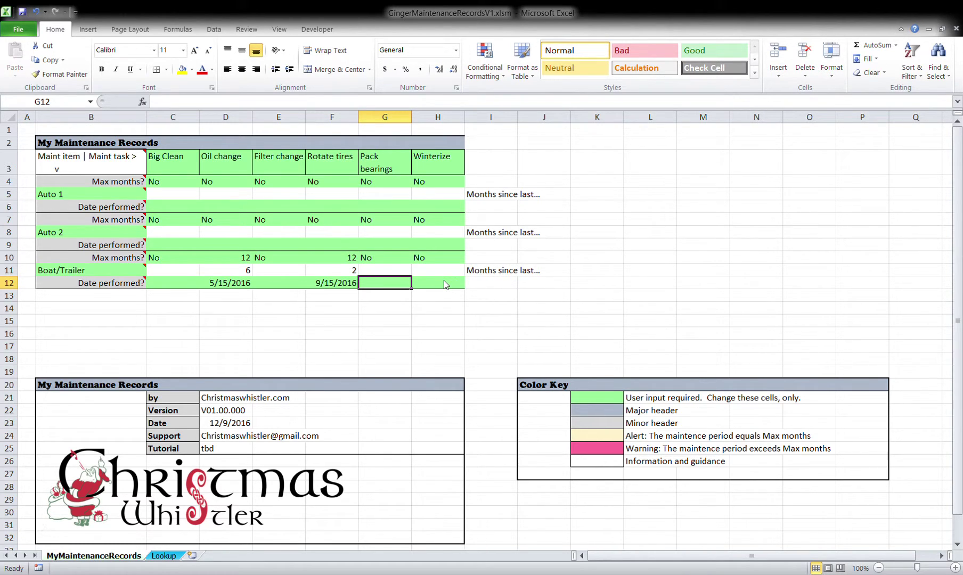
pyautogui.write('4/15/2016')
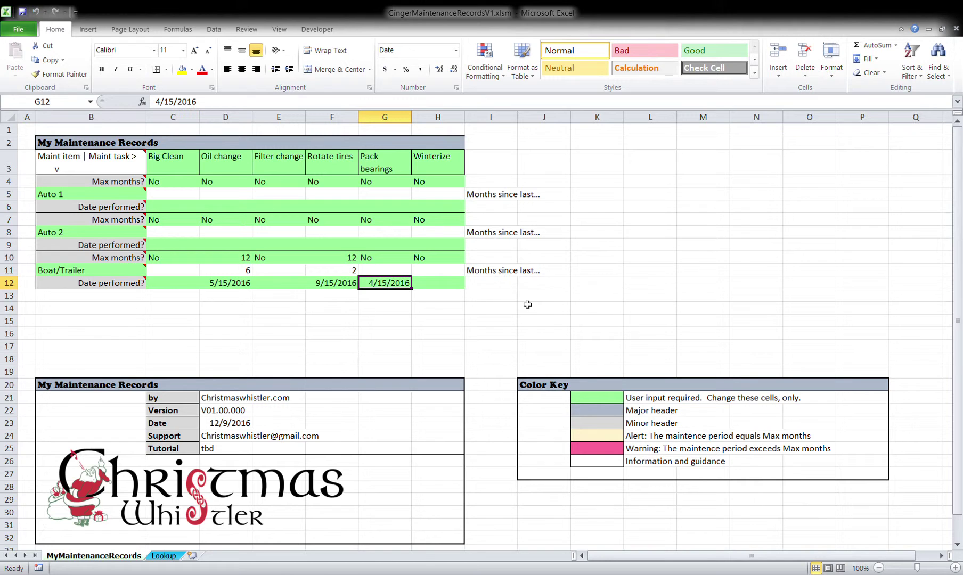
pyautogui.click(388, 261)
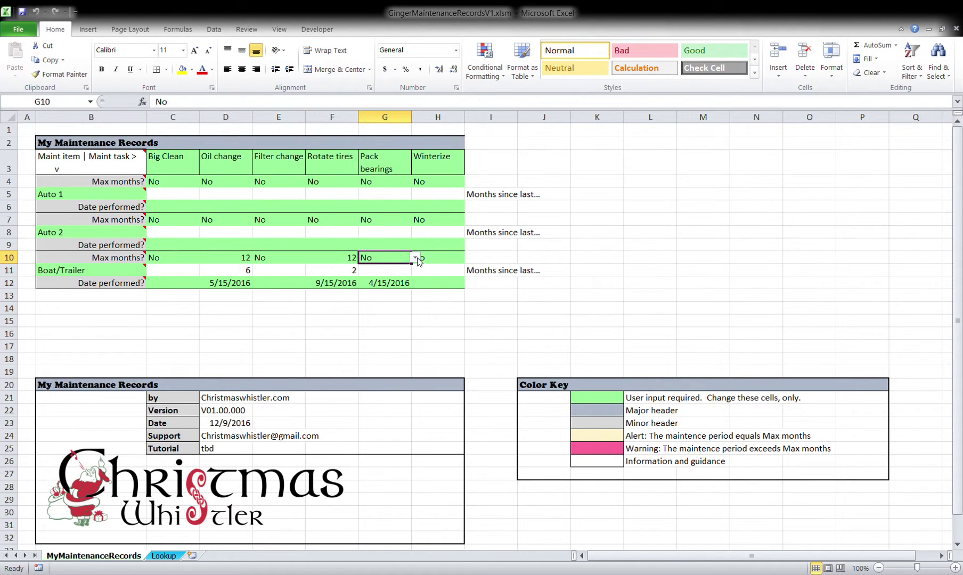
pyautogui.click(382, 300)
pyautogui.click(497, 299)
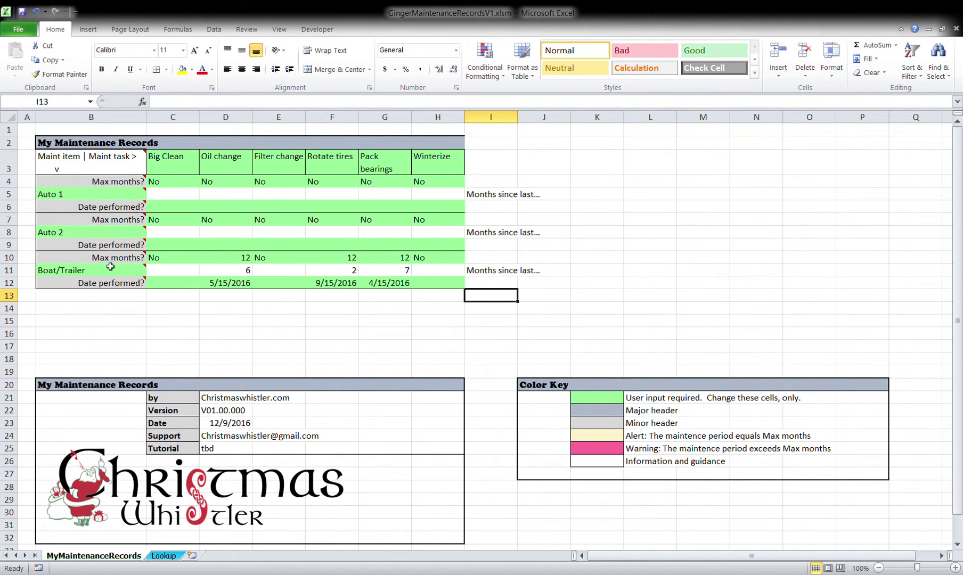
# Step: Copy the Auto 2 block B7:I9 with its "Months since last..." label to B13, directly below the Boat/Trailer block
pyautogui.moveTo(110, 263); pyautogui.dragTo(488, 285)
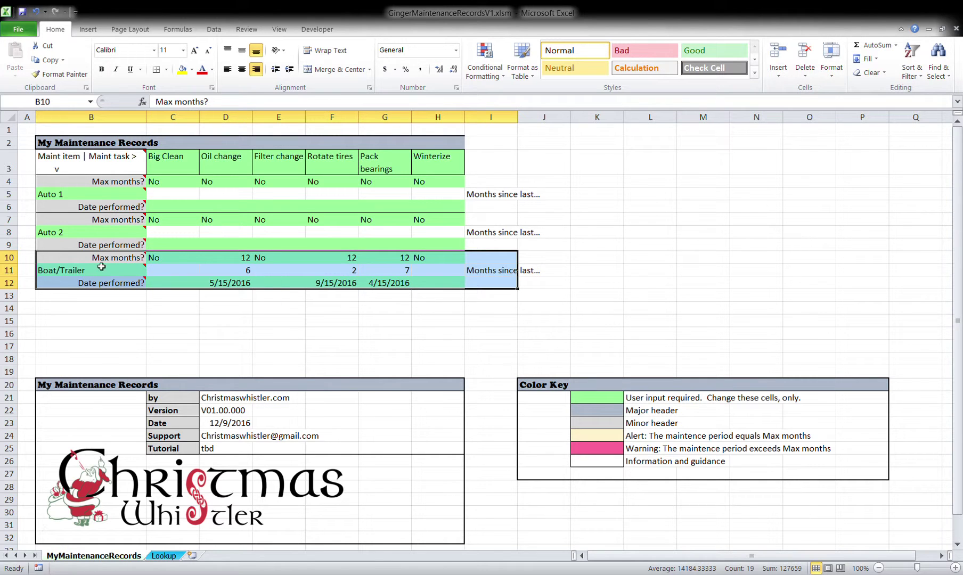
pyautogui.moveTo(112, 222); pyautogui.dragTo(505, 245)
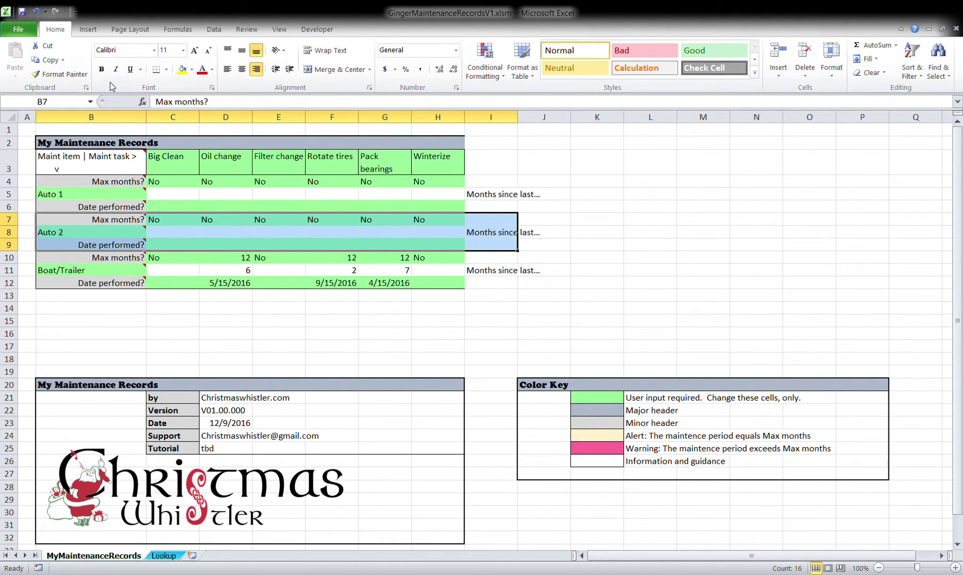
pyautogui.click(50, 60)
pyautogui.click(105, 301)
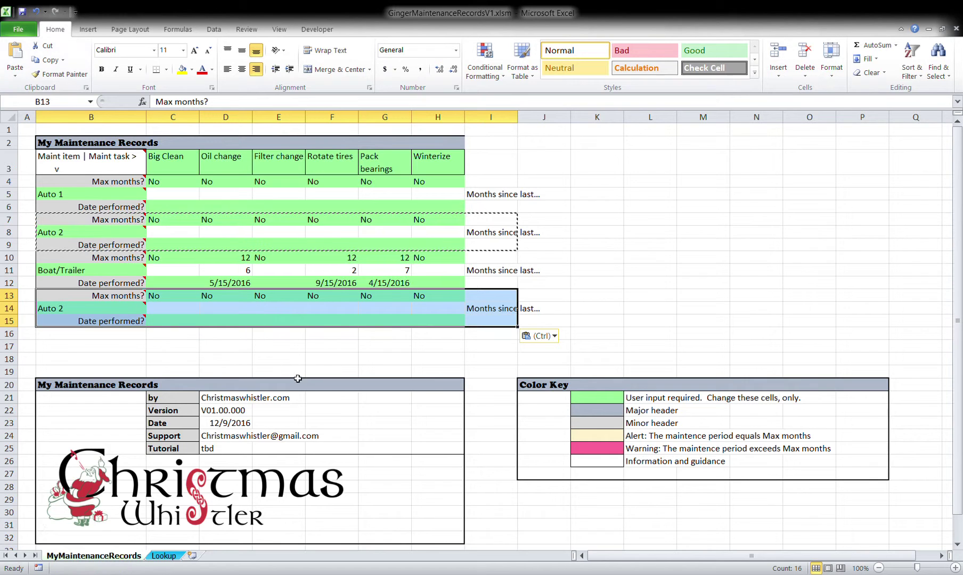
pyautogui.click(281, 357)
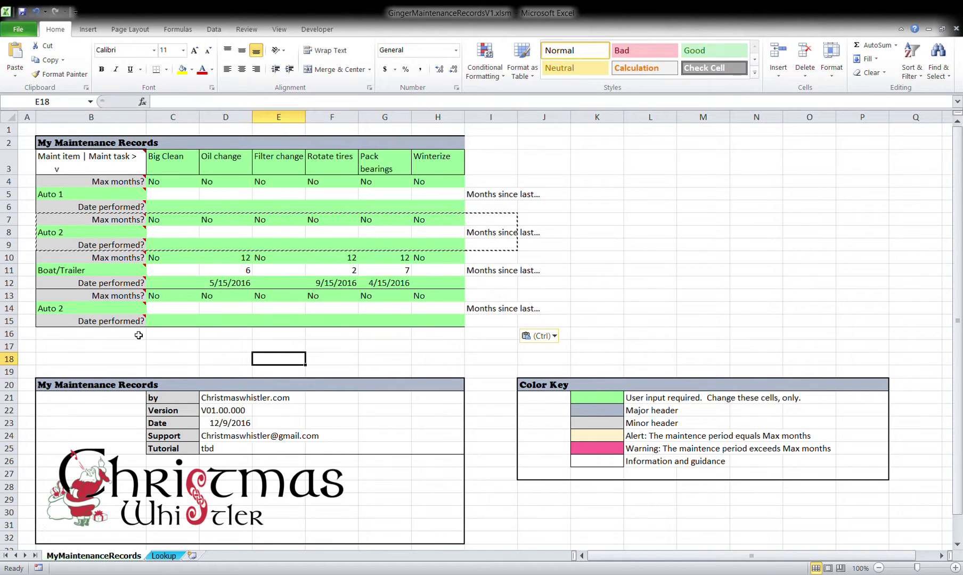
# Step: Rename the copied maintenance item in B14 to Home
pyautogui.doubleClick(89, 312)
pyautogui.press('BackSpace')
pyautogui.press('BackSpace')
pyautogui.press('BackSpace')
pyautogui.press('BackSpace')
pyautogui.press('BackSpace')
pyautogui.press('BackSpace')
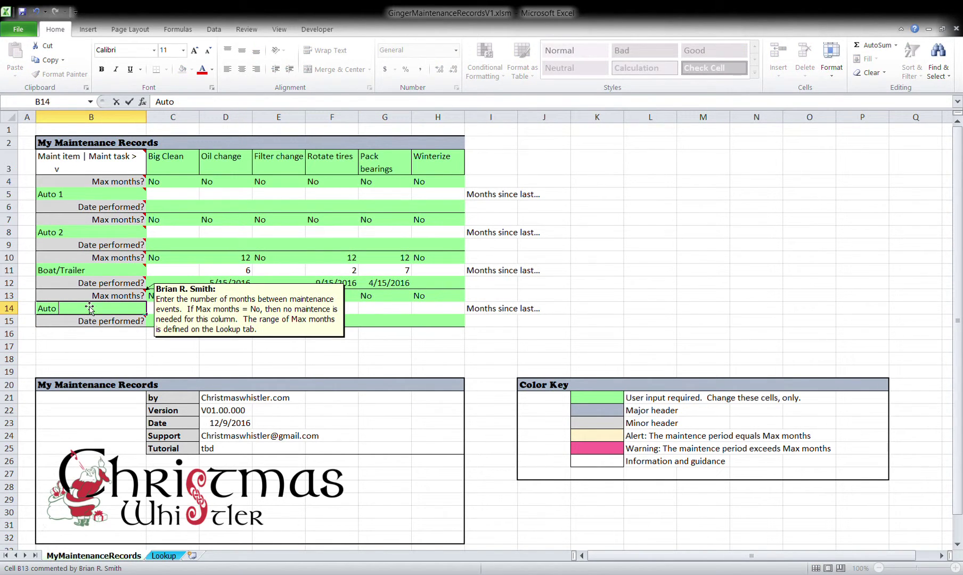
pyautogui.write('Home')
pyautogui.click(132, 359)
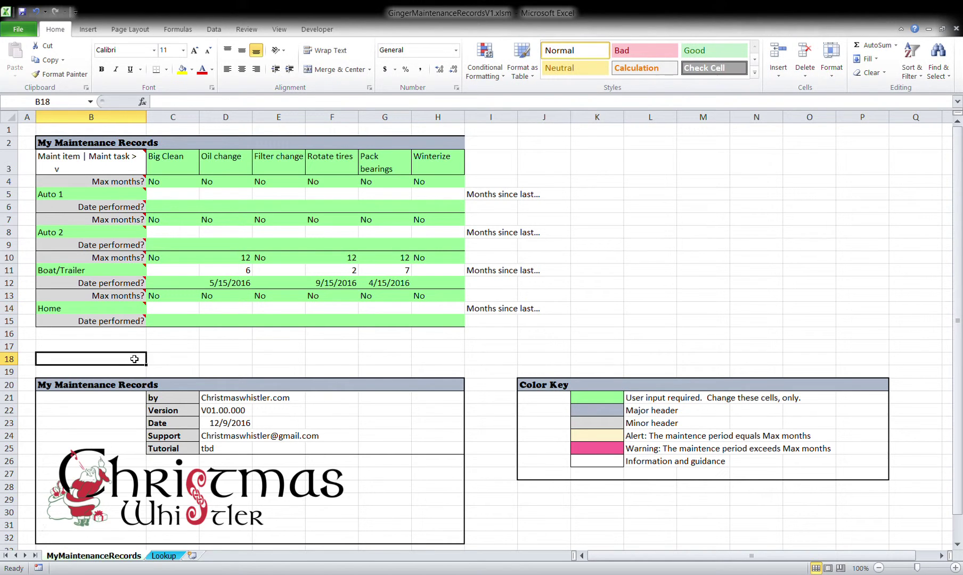
# Step: Record the Home item's Big Clean as performed on 5/21/2016 and set its max months to 12
pyautogui.click(184, 325)
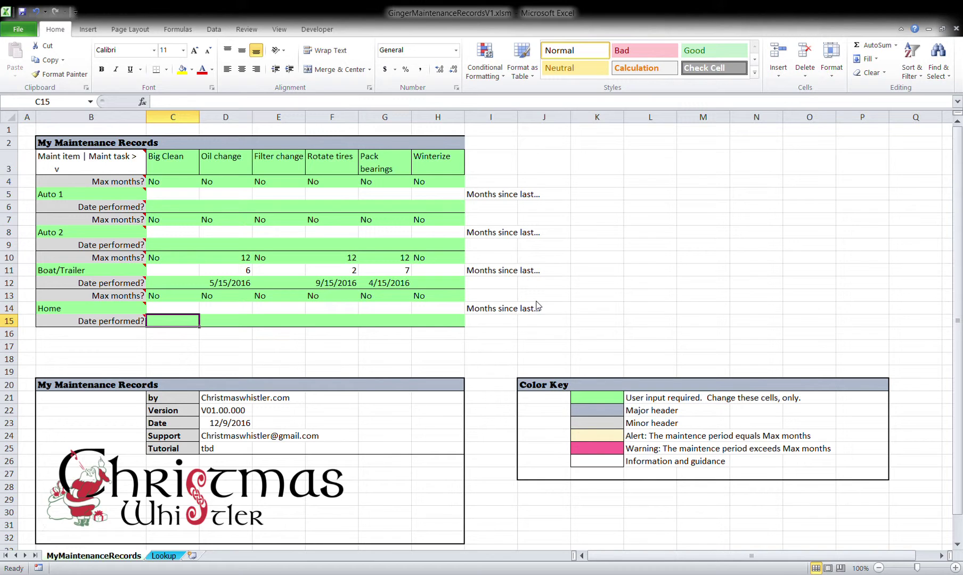
pyautogui.hotkey('ctrl', 'v')
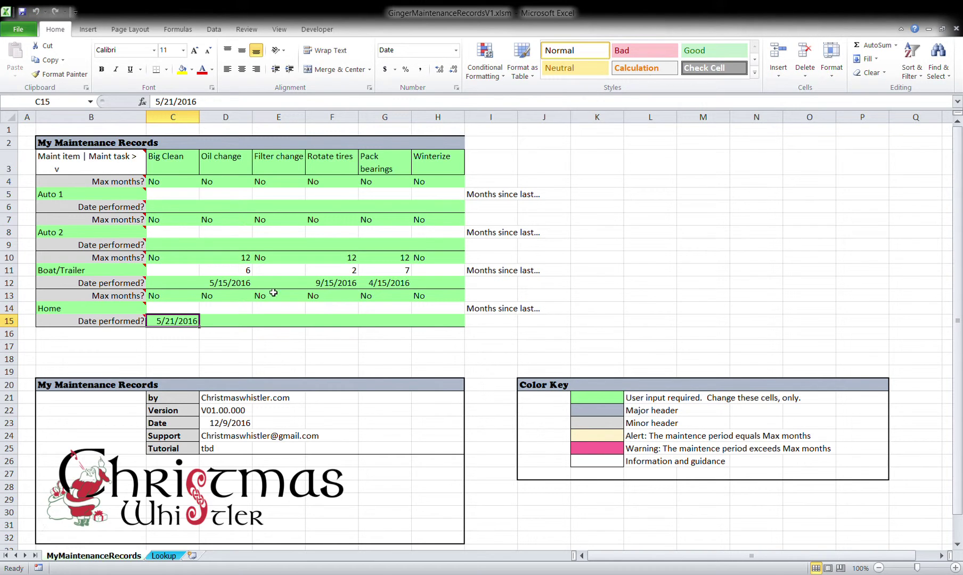
pyautogui.click(189, 299)
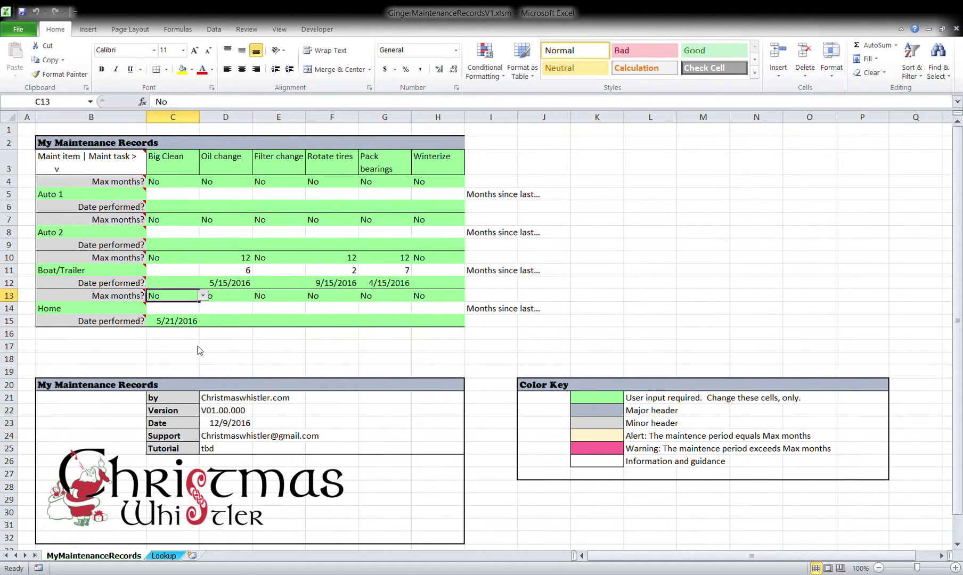
pyautogui.write('12')
pyautogui.hotkey('ctrl', 'Return')
# Step: Extend the Home item's name to Home/Furnace
pyautogui.doubleClick(86, 312)
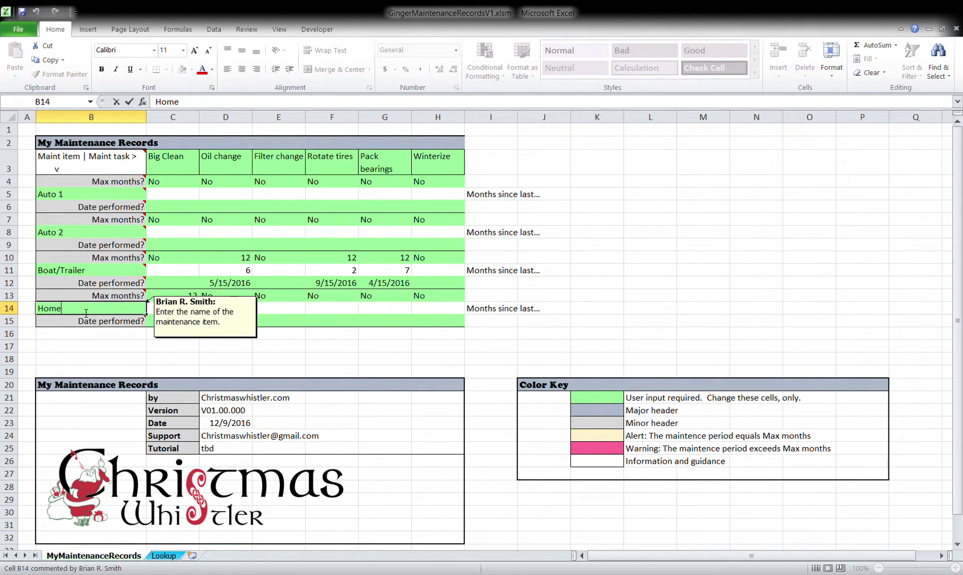
pyautogui.write('/Furnace')
pyautogui.click(83, 362)
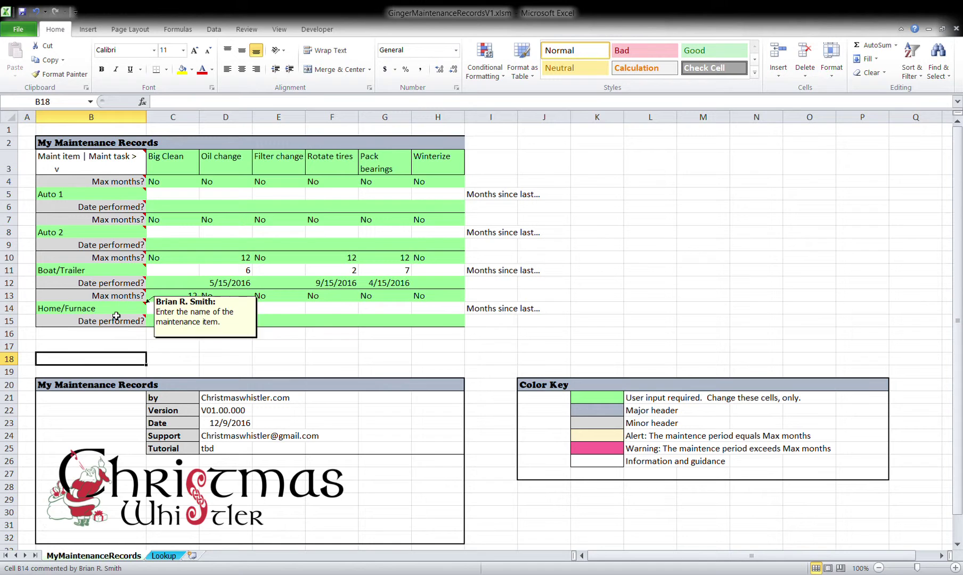
# Step: Record the Home/Furnace filter change as performed on 9/15/2016 and set its max months to 6
pyautogui.click(300, 323)
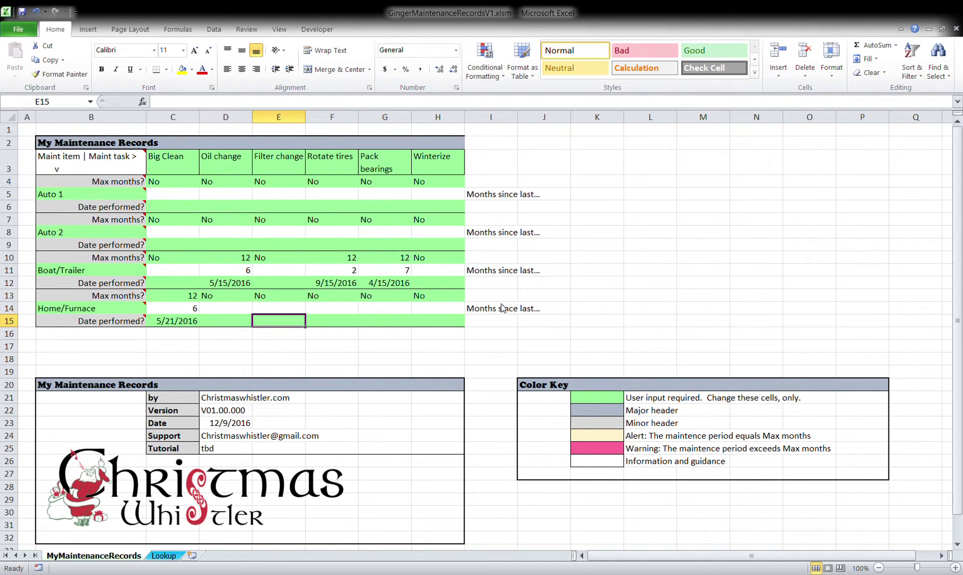
pyautogui.hotkey('ctrl', 'v')
pyautogui.click(296, 298)
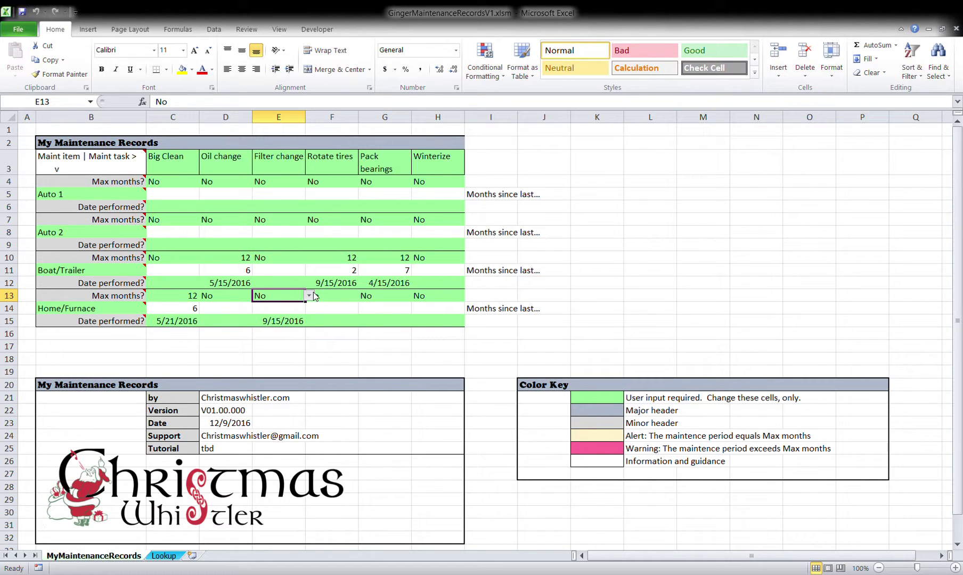
pyautogui.write('6')
pyautogui.hotkey('ctrl', 'Return')
# Step: Copy the Winterize column and its adjoining label column, H2:I15, to I2 to add another maintenance task column
pyautogui.moveTo(449, 148); pyautogui.dragTo(510, 323)
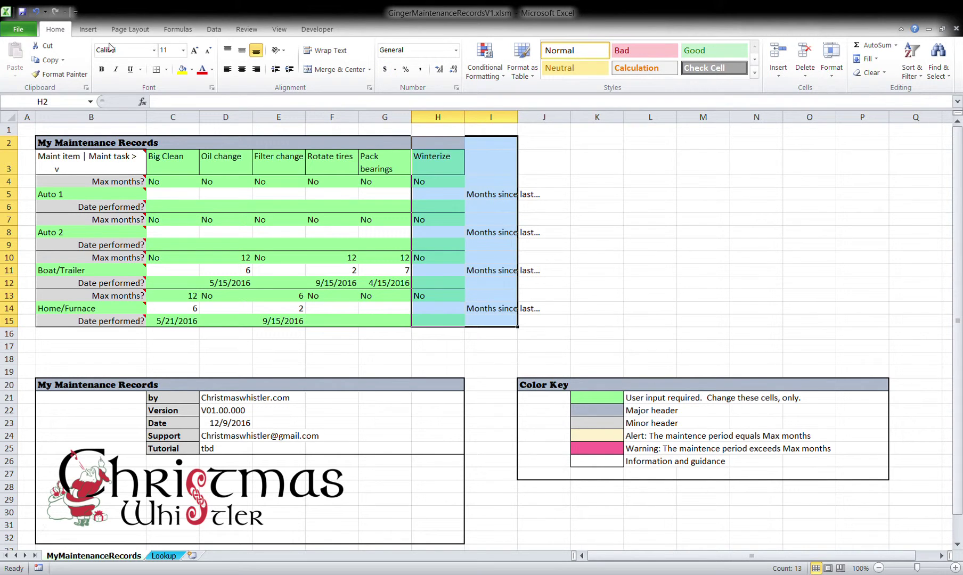
pyautogui.click(47, 60)
pyautogui.click(507, 144)
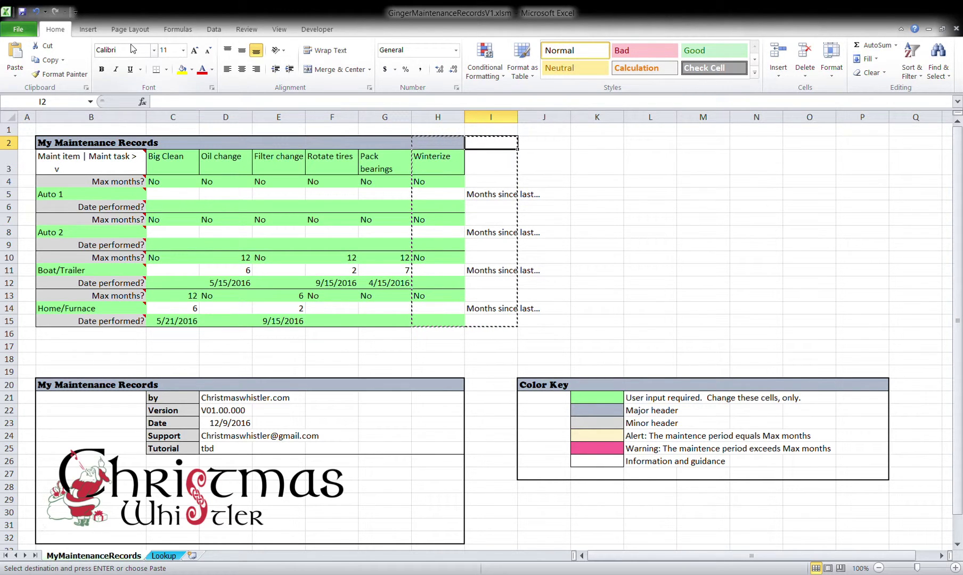
pyautogui.click(15, 53)
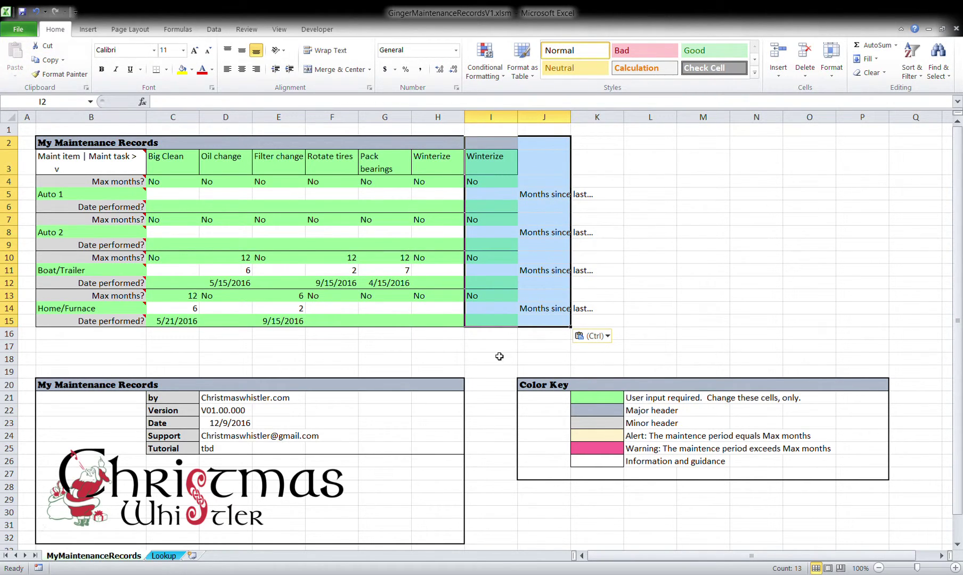
# Step: Rename the copied Winterize task heading in I3 as "Pump out"
pyautogui.doubleClick(504, 155)
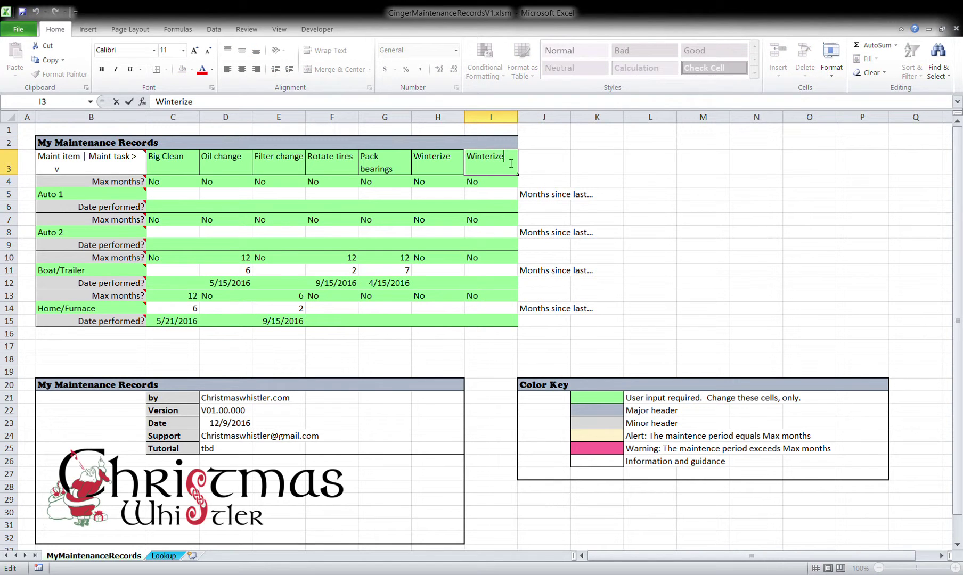
pyautogui.press('BackSpace')
pyautogui.press('BackSpace')
pyautogui.press('BackSpace')
pyautogui.press('BackSpace')
pyautogui.press('BackSpace')
pyautogui.press('BackSpace')
pyautogui.press('BackSpace')
pyautogui.press('BackSpace')
pyautogui.press('BackSpace')
pyautogui.write('Pump Sep')
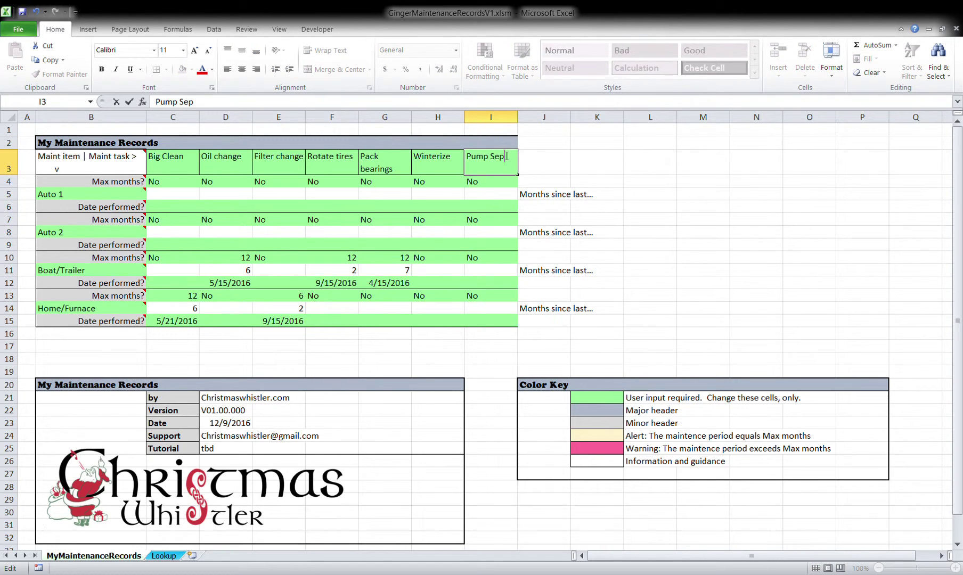
pyautogui.press('BackSpace')
pyautogui.press('BackSpace')
pyautogui.press('BackSpace')
pyautogui.write('out')
pyautogui.click(509, 354)
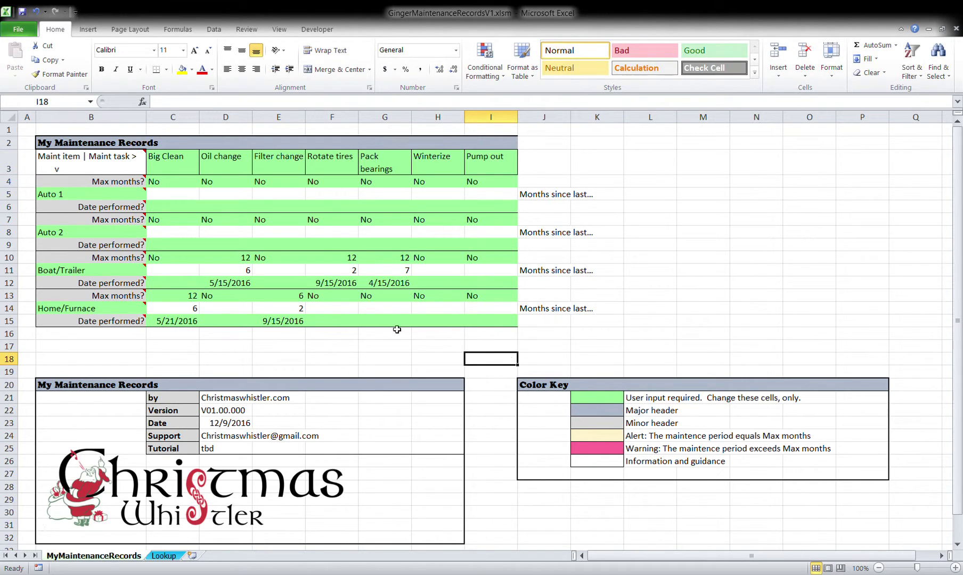
# Step: Extend the Home/Furnace item's name to Home/Furnace/Septic
pyautogui.doubleClick(100, 309)
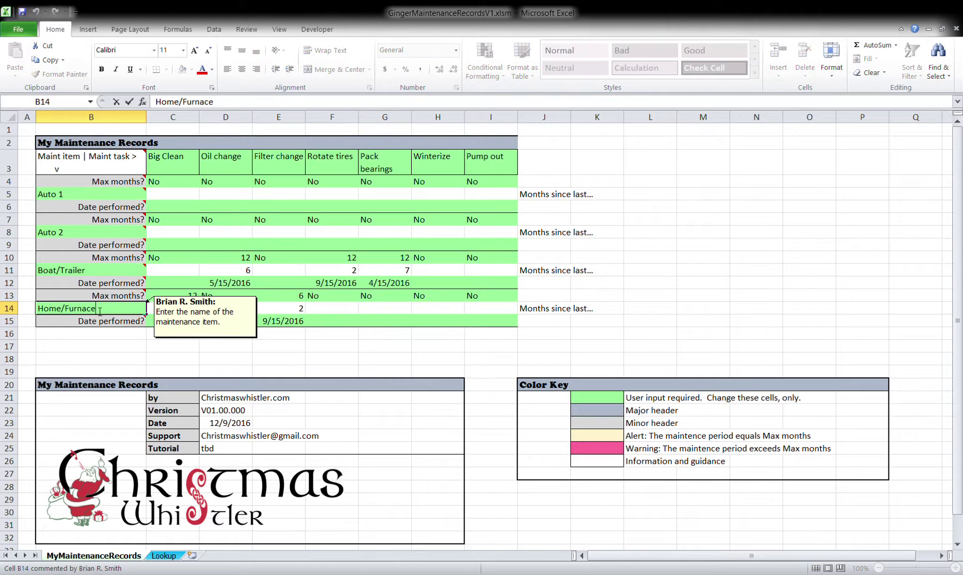
pyautogui.write('/Septic')
pyautogui.click(498, 358)
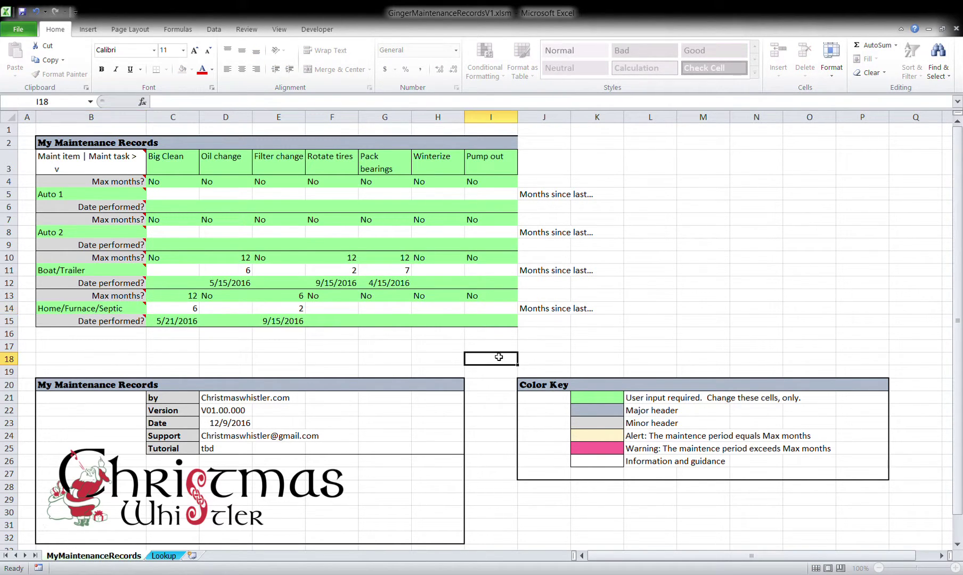
# Step: Record the Home/Furnace/Septic pump out as performed on 6/9/2016 and set its max months to 60
pyautogui.click(492, 325)
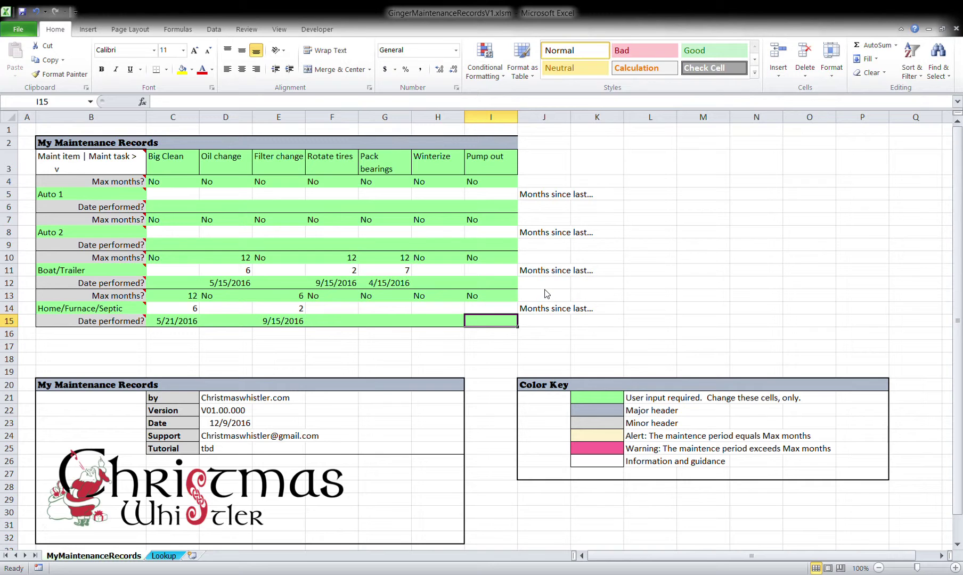
pyautogui.hotkey('ctrl', ';')
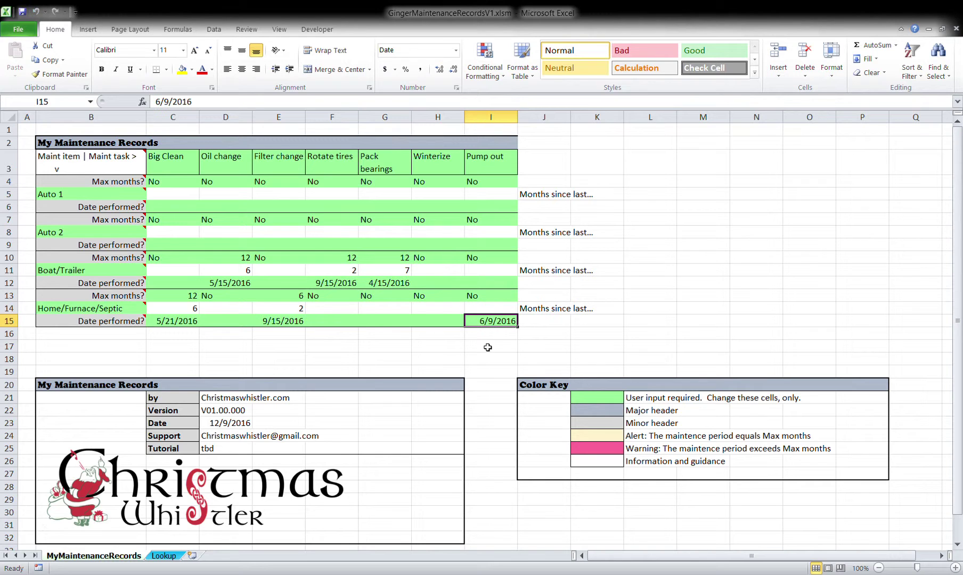
pyautogui.click(506, 300)
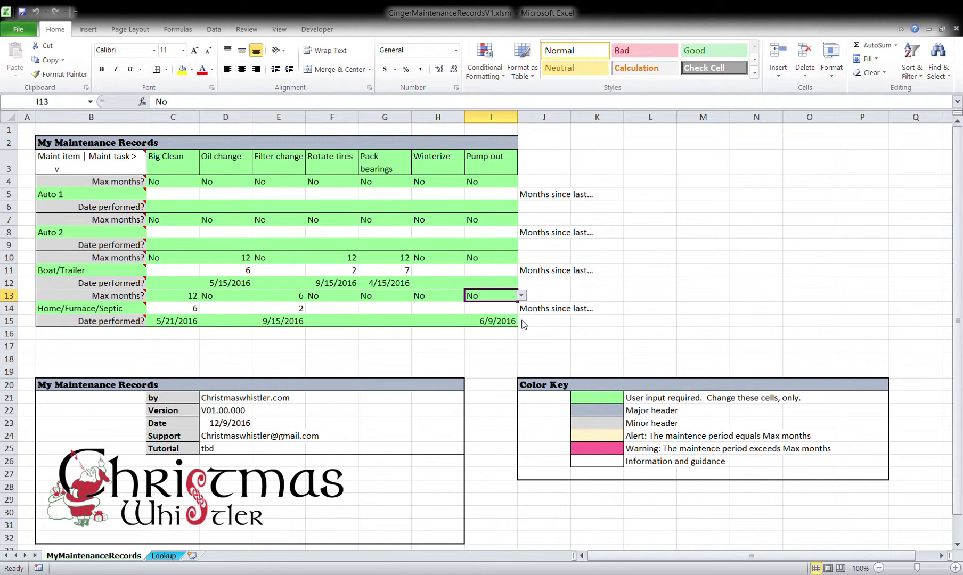
pyautogui.write('60')
pyautogui.click(509, 360)
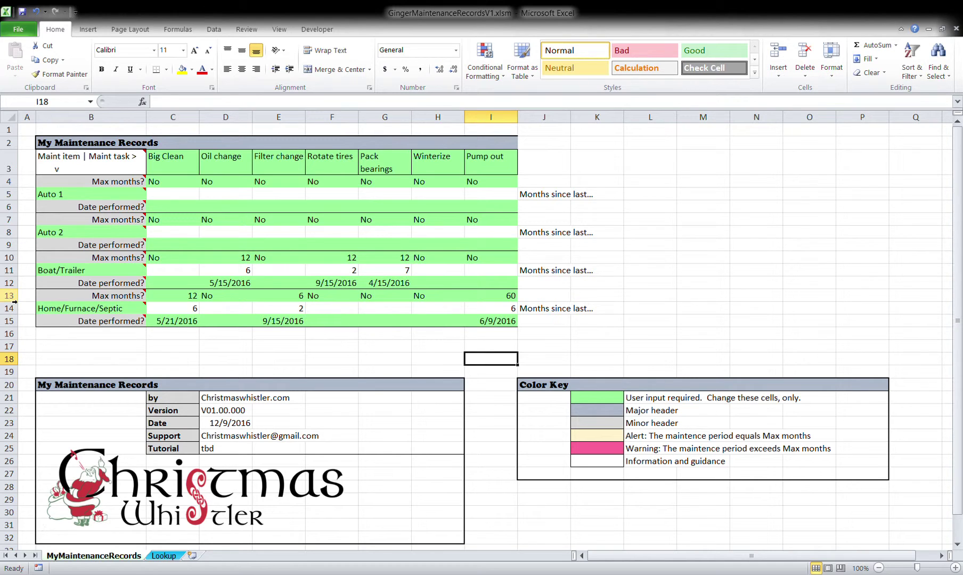
# Step: Delete the Home/Furnace/Septic maintenance item by removing rows 13 to 15 entirely
pyautogui.moveTo(15, 302); pyautogui.dragTo(15, 322)
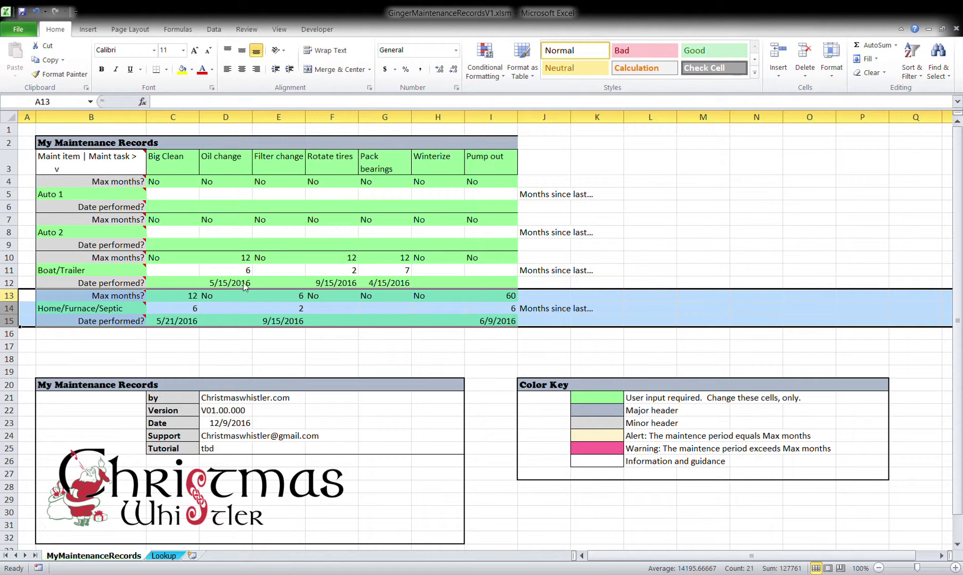
pyautogui.hotkey('ctrl', '-')
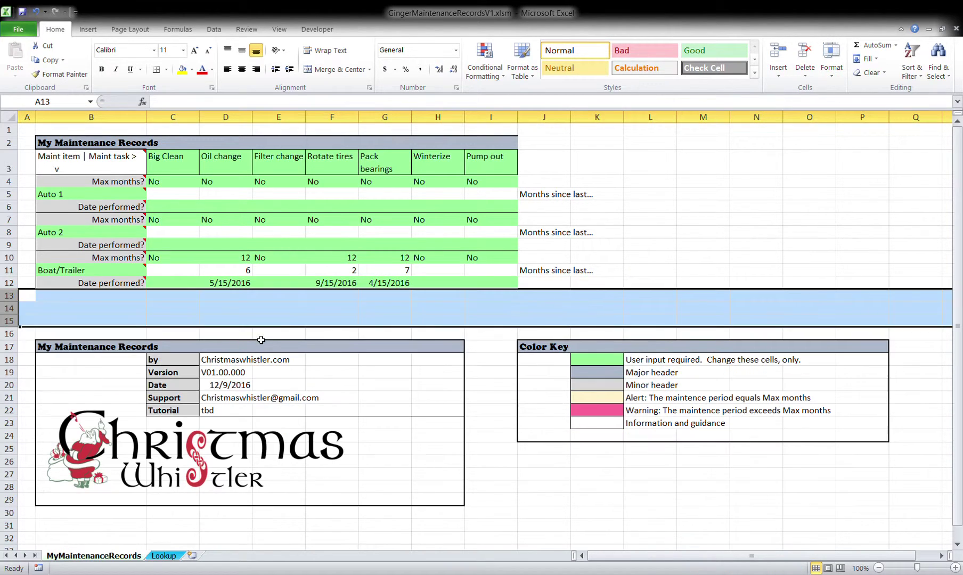
pyautogui.click(387, 311)
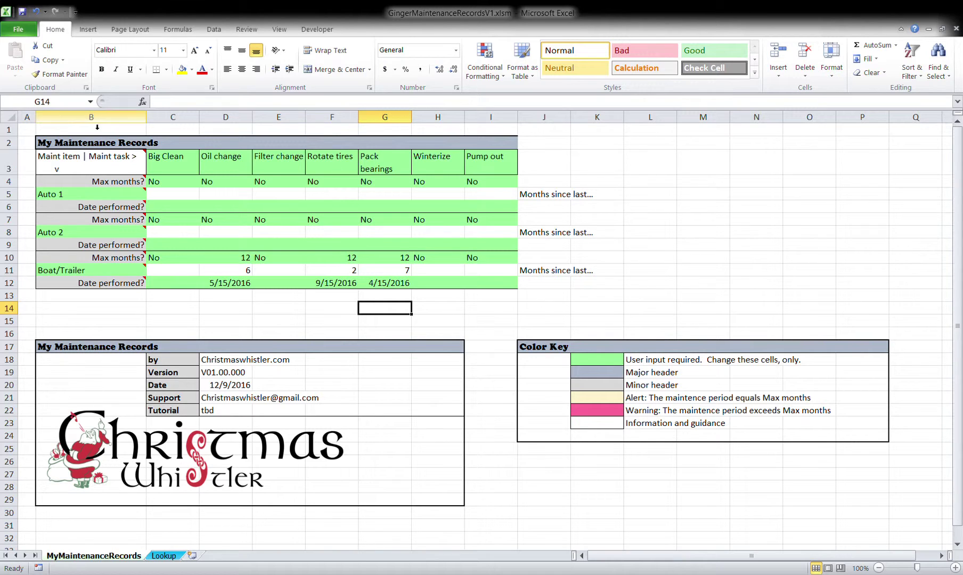
pyautogui.click(30, 131)
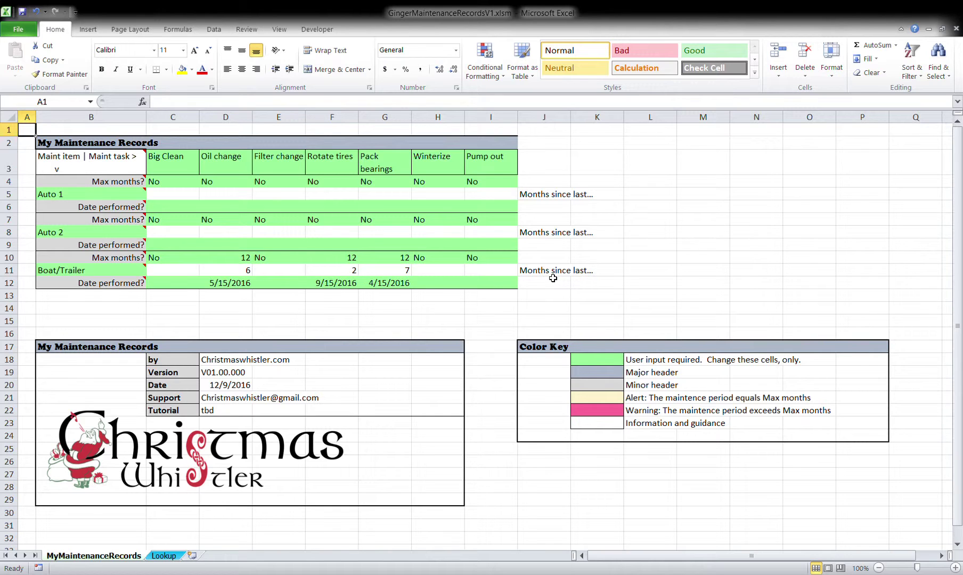